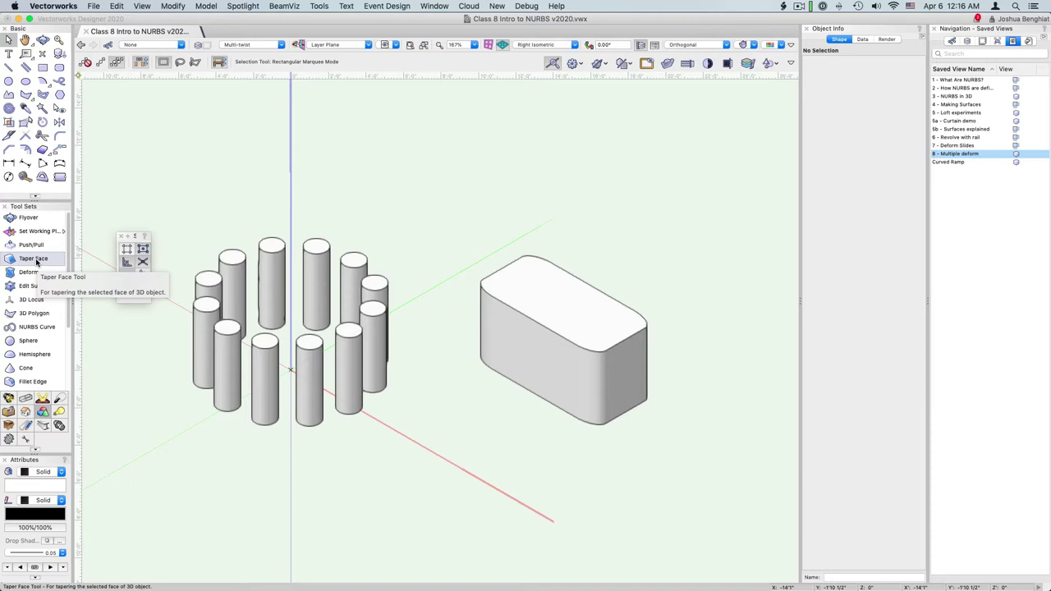
Step: Select the Taper Face tool from the 3D Modeling tool set, keeping Tangent Faces mode
left_click(36, 262)
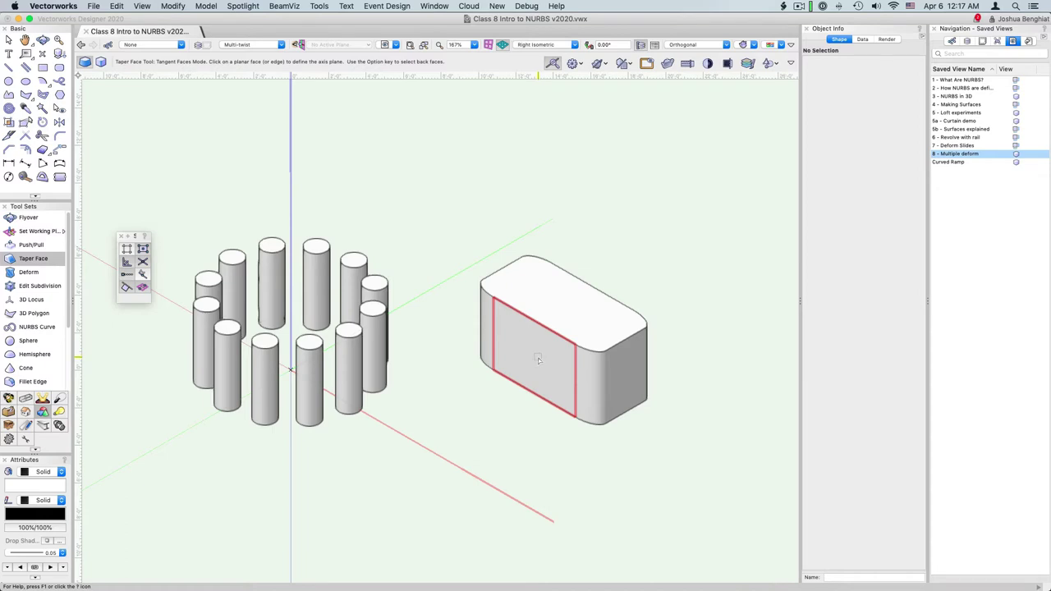
left_click(585, 306)
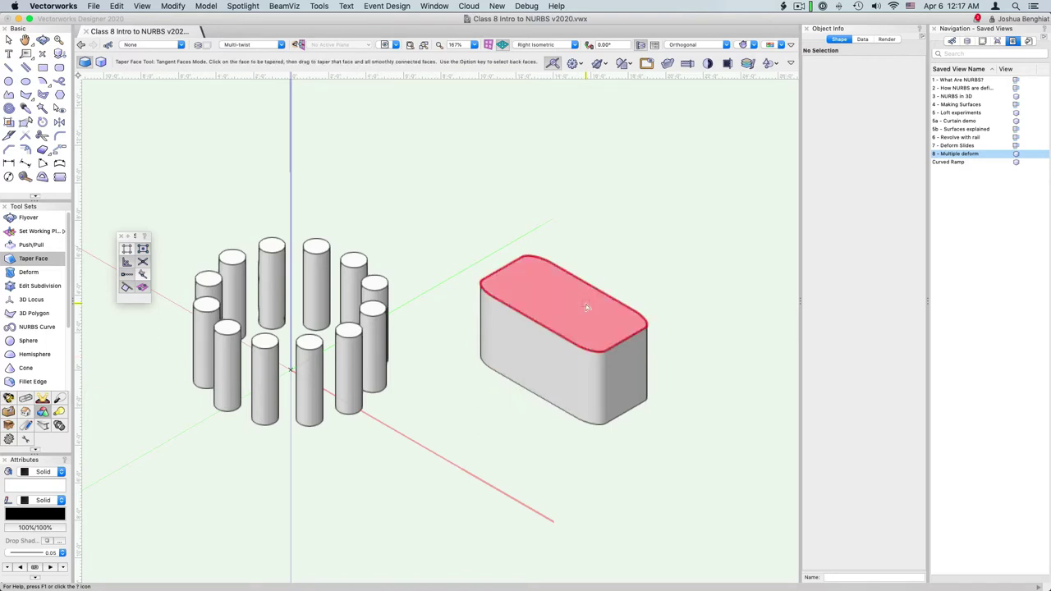
left_click(558, 400)
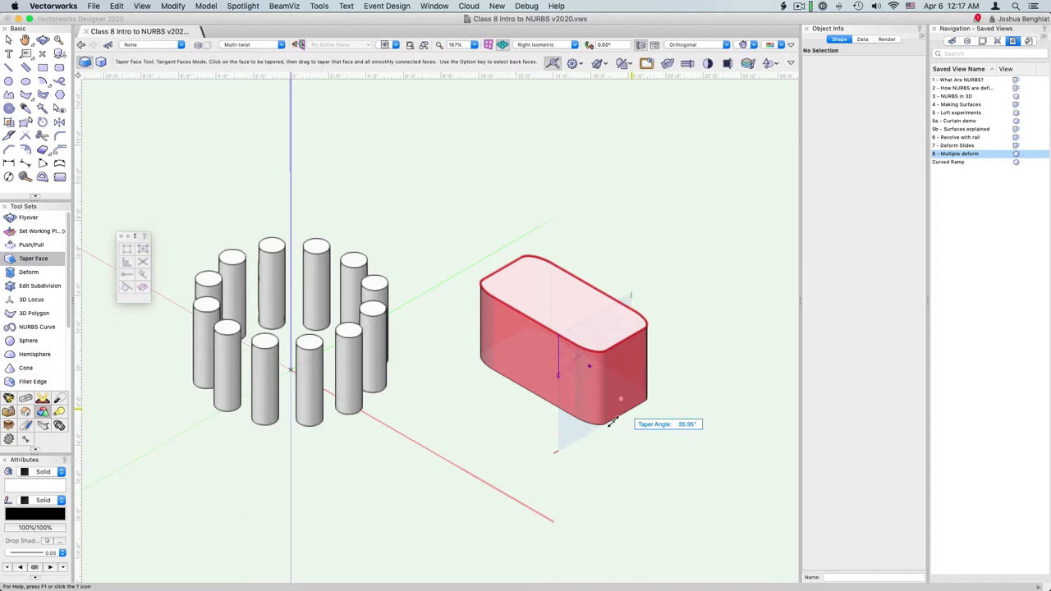
left_click(530, 402)
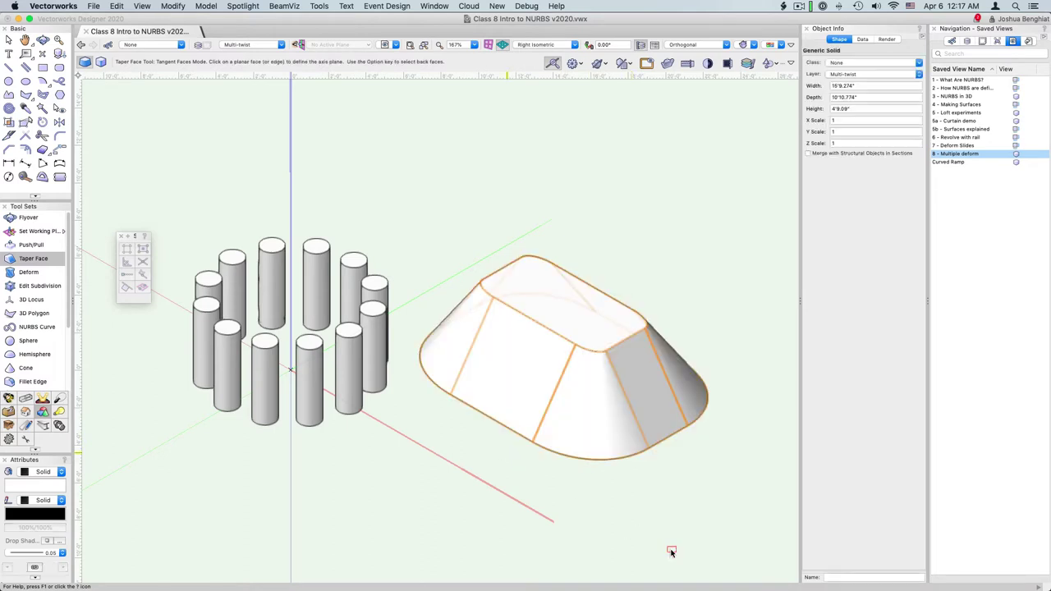
key("super+z")
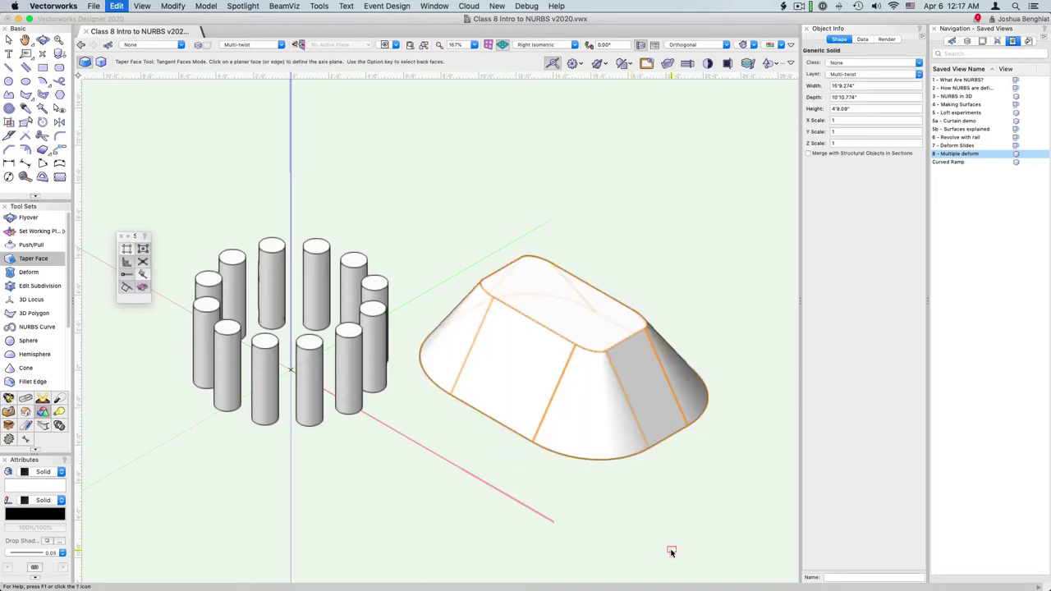
Step: In Picked Face mode, taper the block's end face about the top face, then undo it
left_click(101, 63)
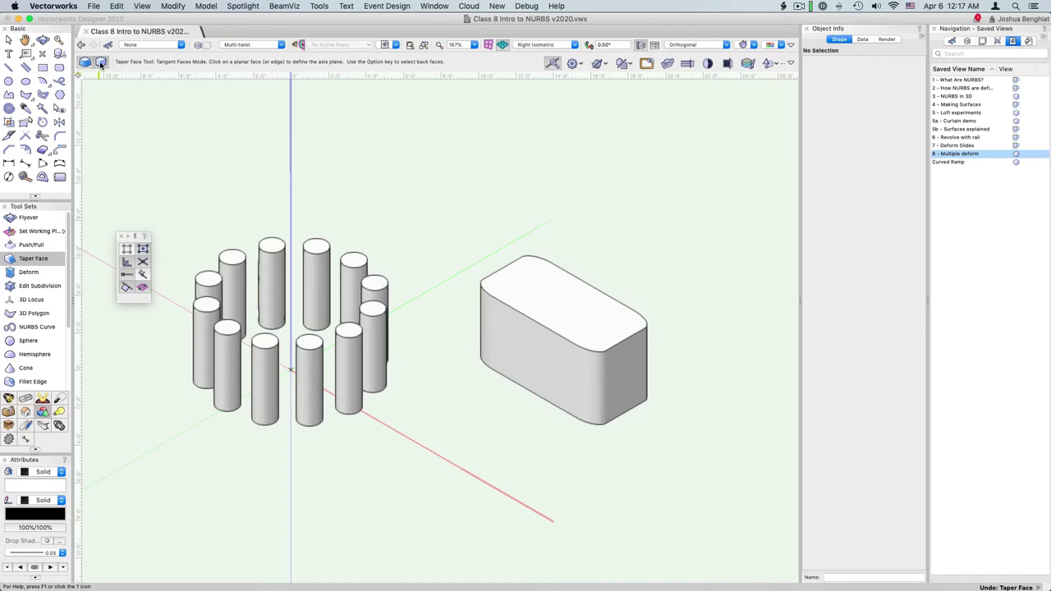
left_click(580, 310)
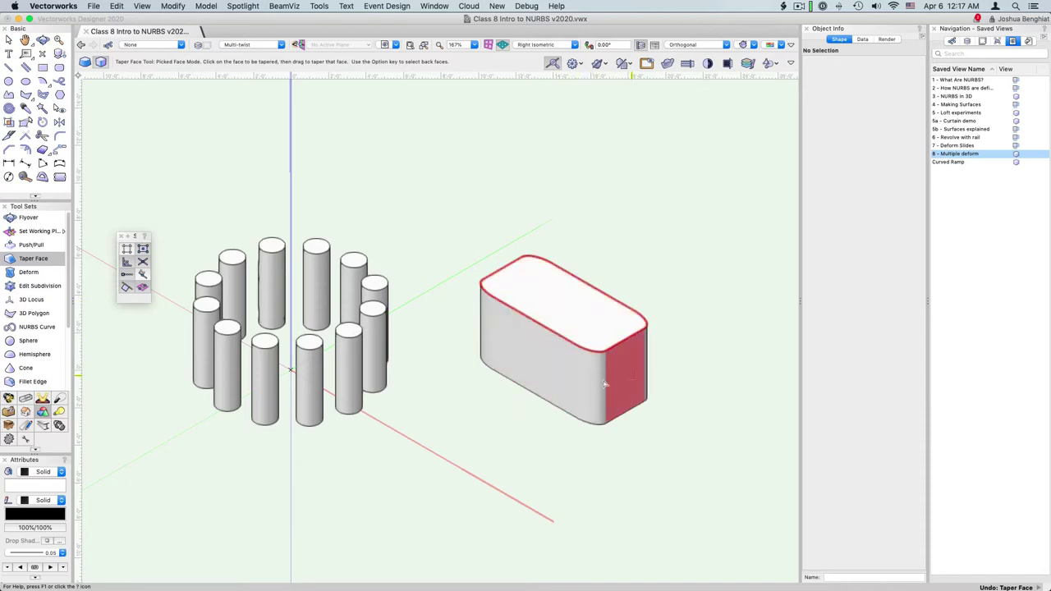
left_click(552, 382)
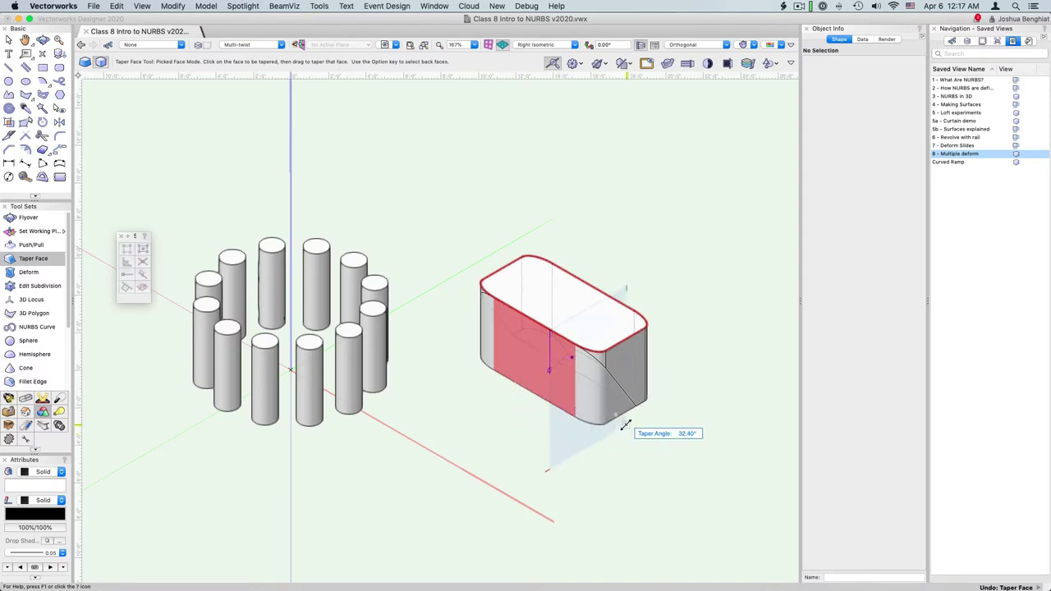
left_click(626, 424)
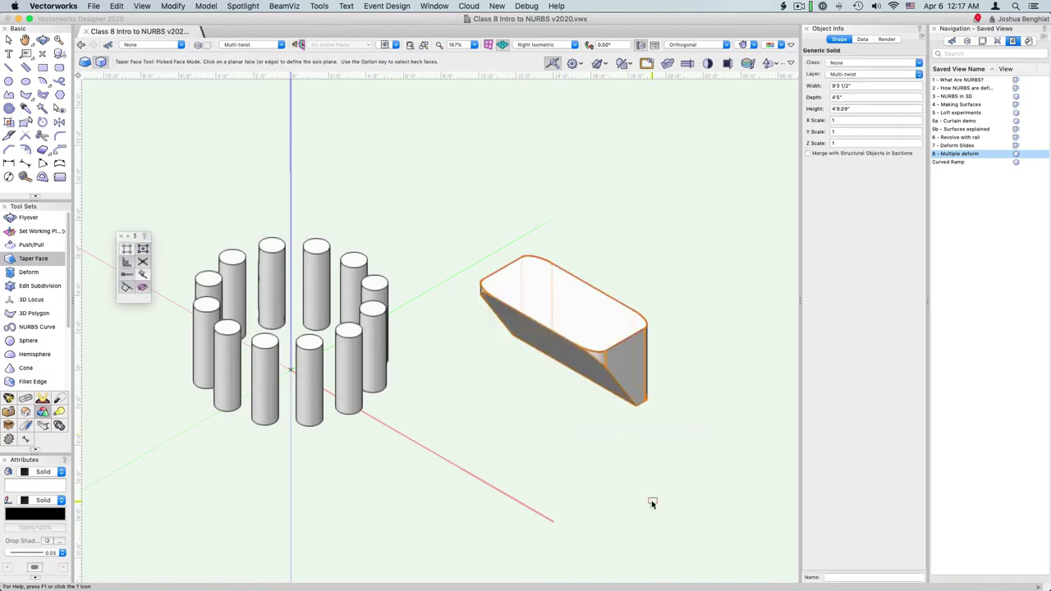
key("super+z")
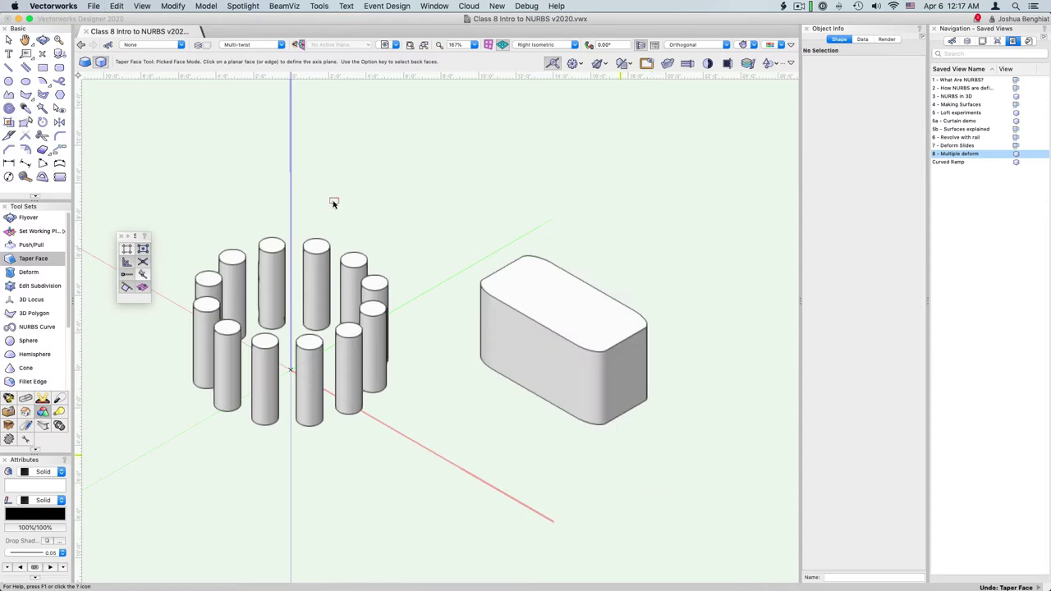
Step: Taper the block's top face to about -42.59° about the end-face axis plane
left_click(629, 375)
left_click_drag(558, 305, 557, 232)
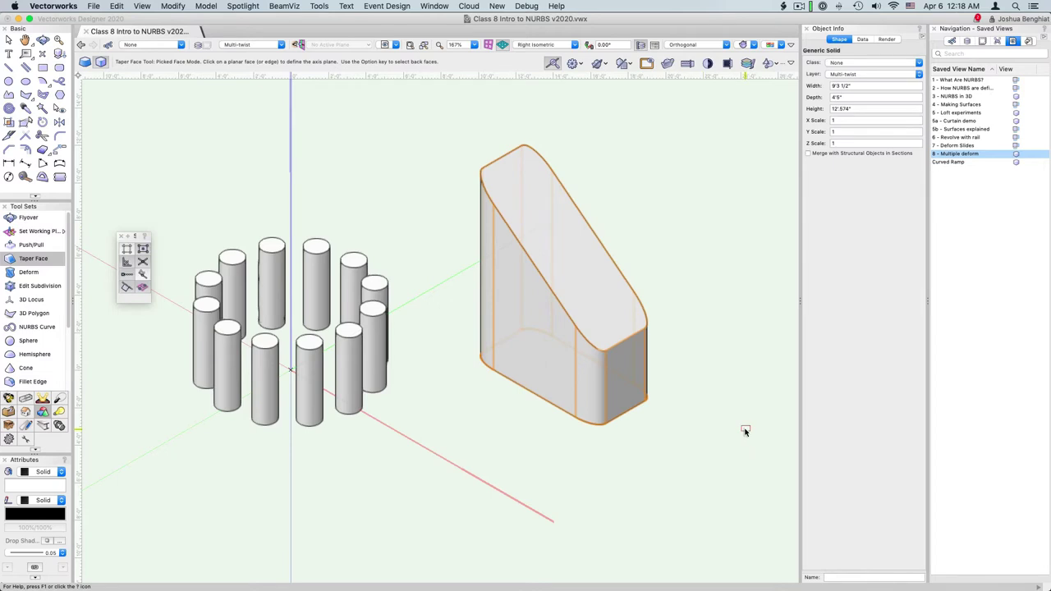
left_click(28, 273)
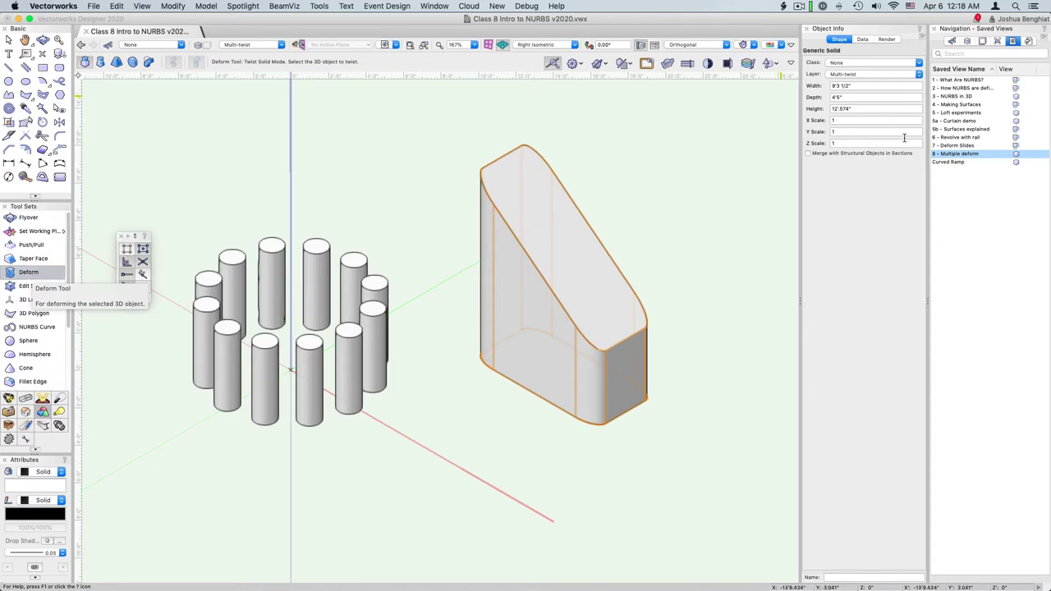
Step: Restore the '7 - Deform Slides' saved view and pan through its bulge and bend examples
left_click(956, 147)
double_click(956, 147)
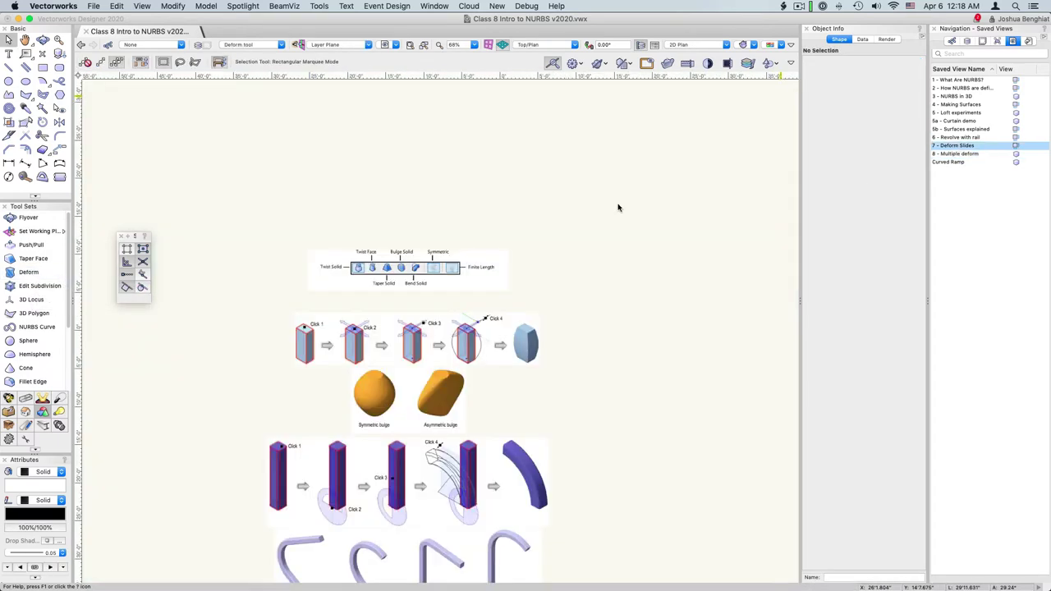
scroll(395, 216, "up", 3)
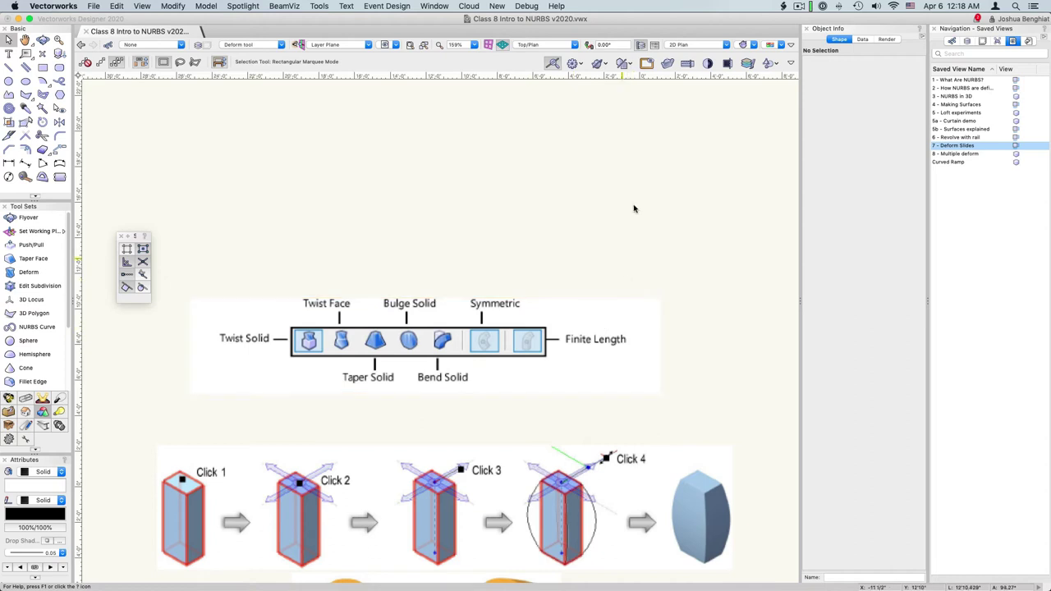
left_click_drag(621, 465, 635, 248)
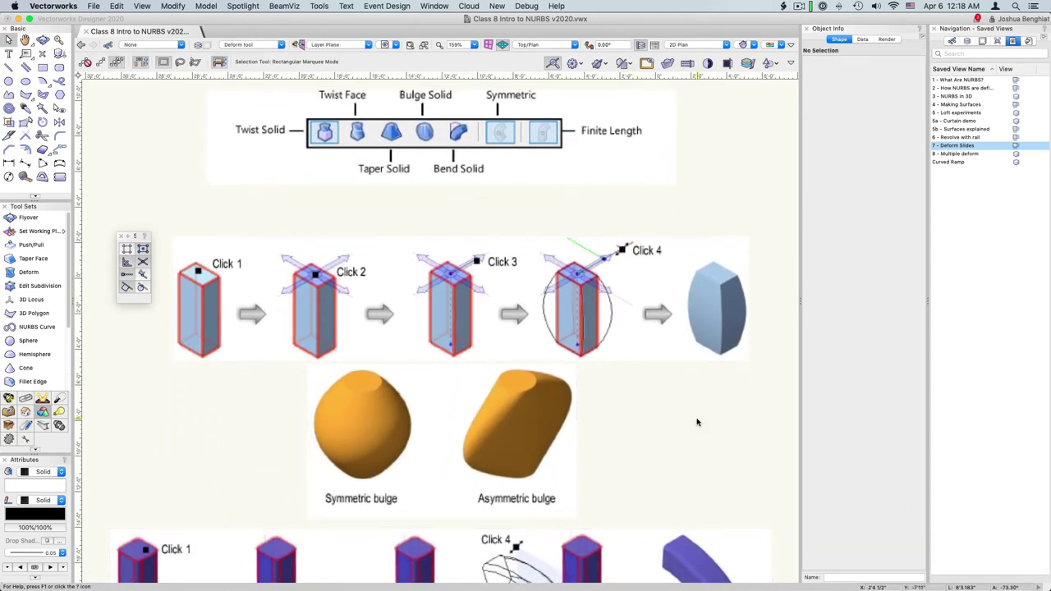
scroll(643, 402, "down", 2)
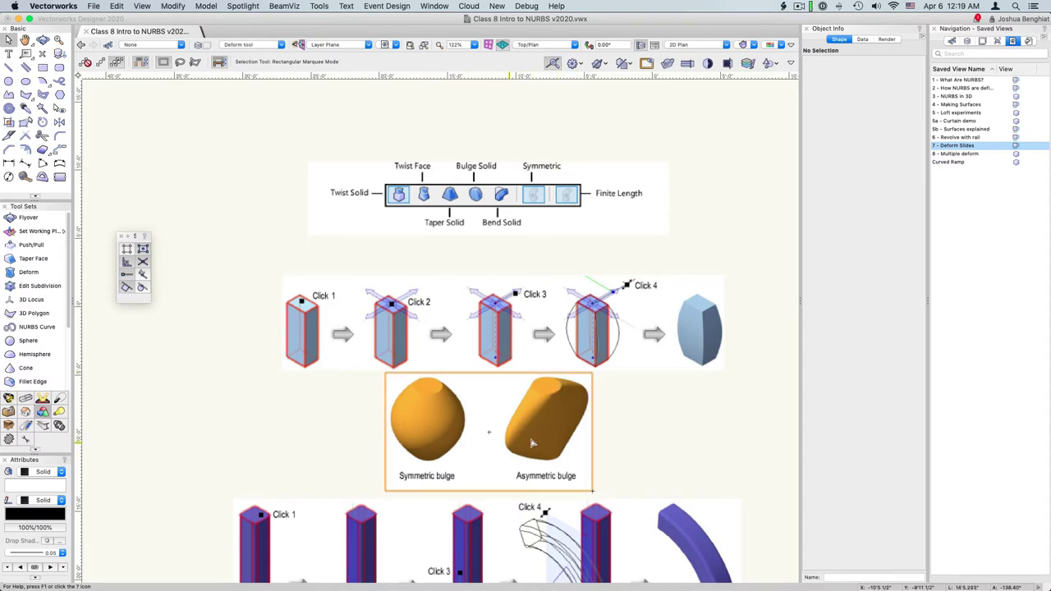
key("space")
mouse_move(646, 451)
left_mouse_down()
mouse_move(650, 139)
mouse_move(636, 171)
left_mouse_up()
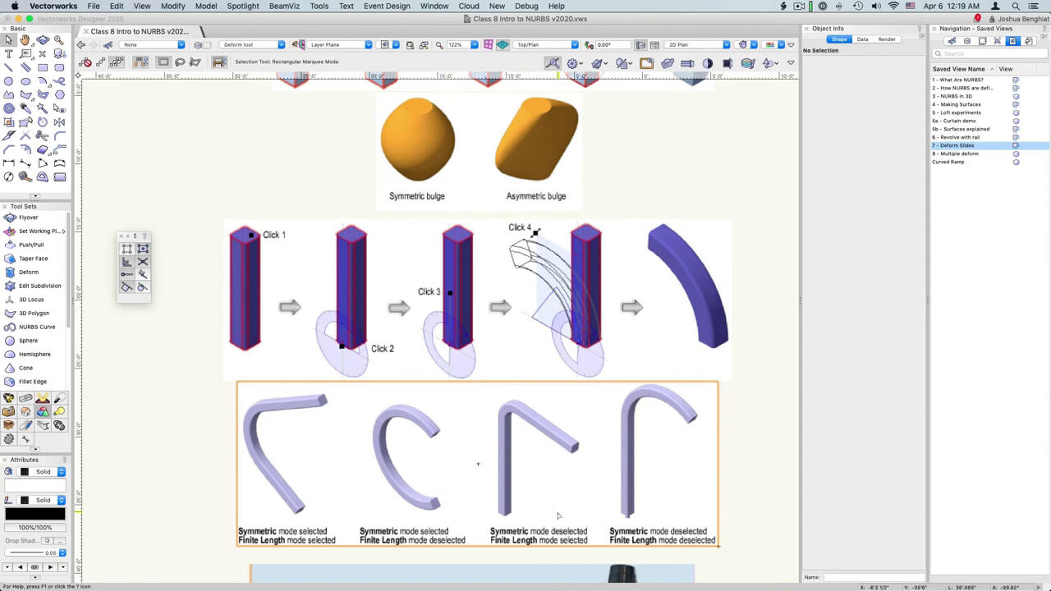
left_click(726, 468)
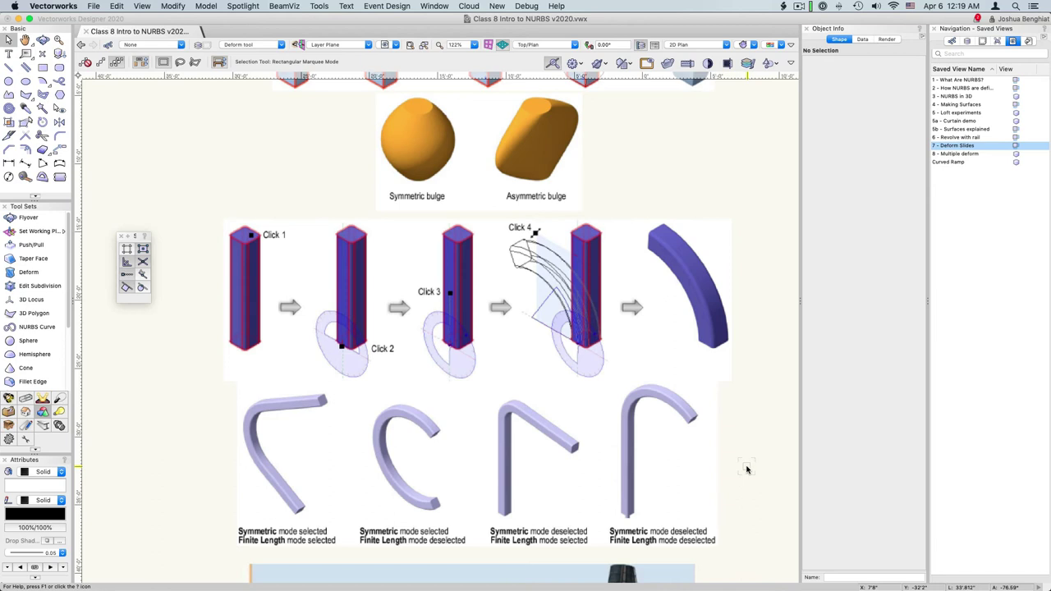
scroll(747, 469, "down", 5)
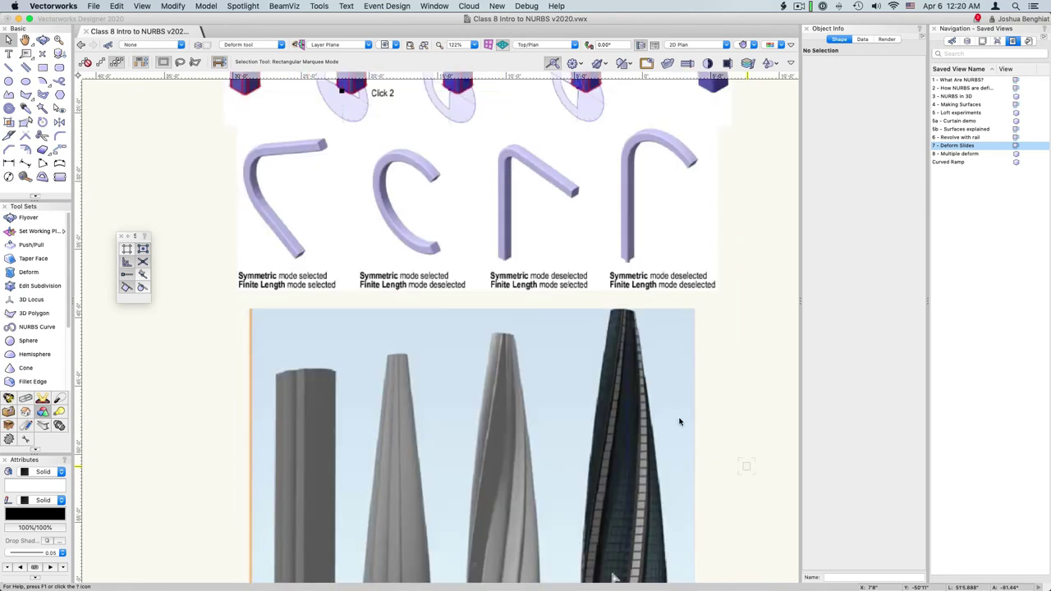
Step: Scroll through the Deform Slides past the tower and perforated curved shell examples
scroll(404, 199, "down", 3)
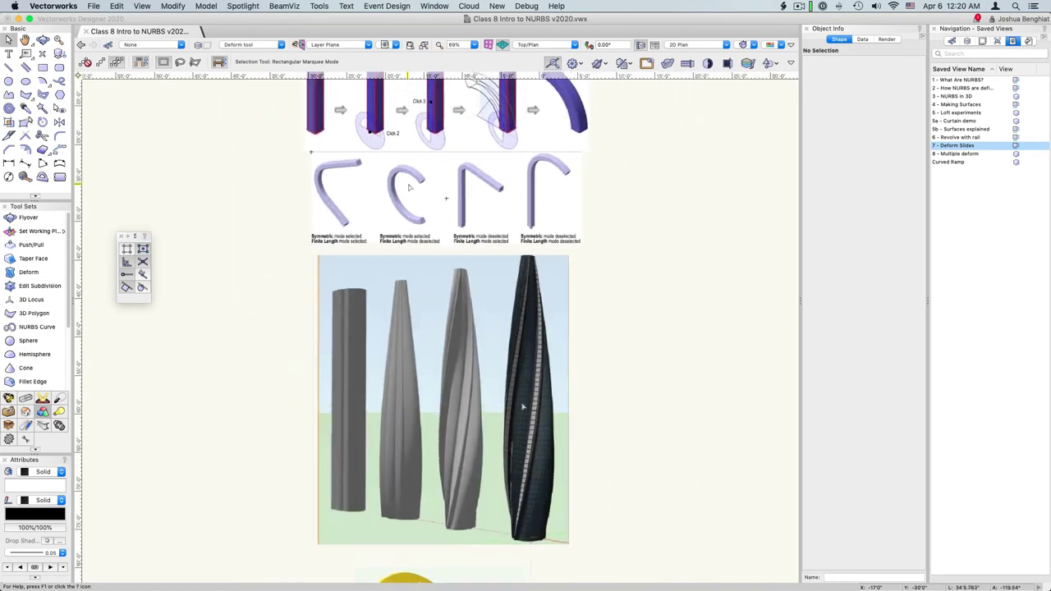
scroll(590, 376, "up", 2)
scroll(590, 376, "up", 2)
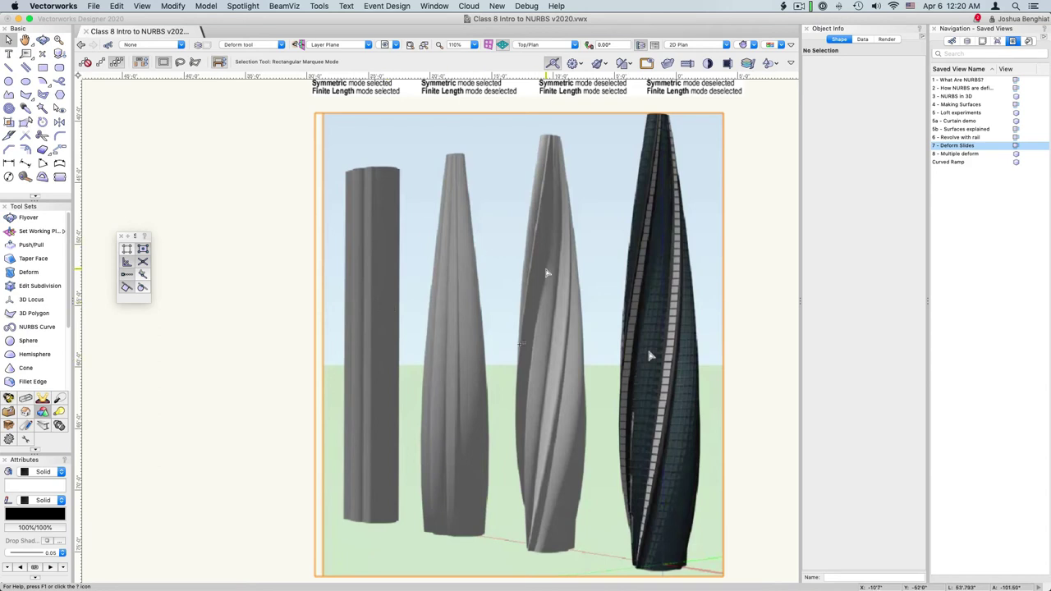
scroll(547, 273, "down", 5)
scroll(538, 273, "down", 5)
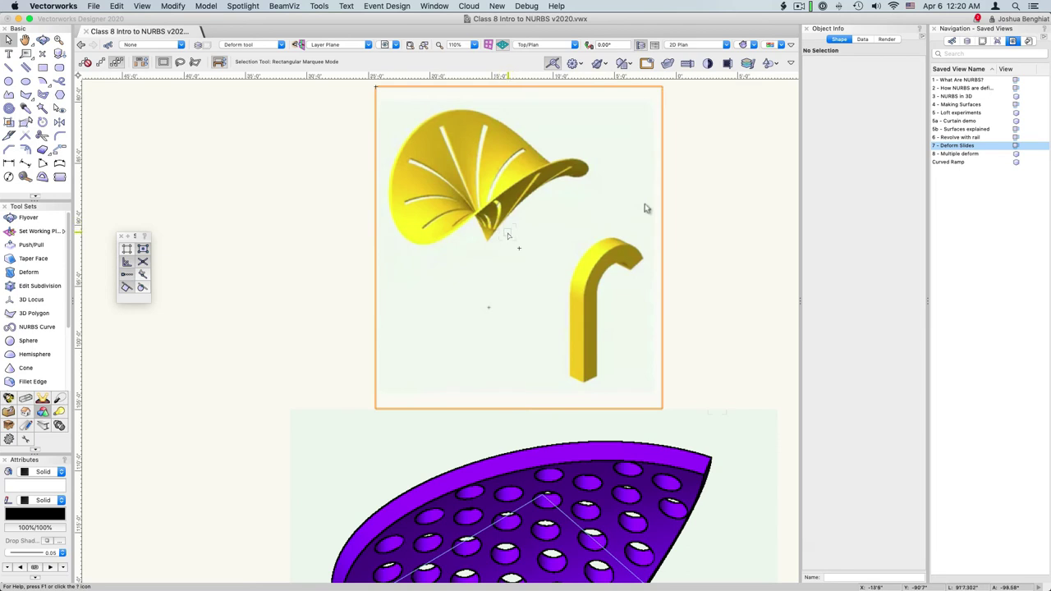
scroll(508, 235, "down", 5)
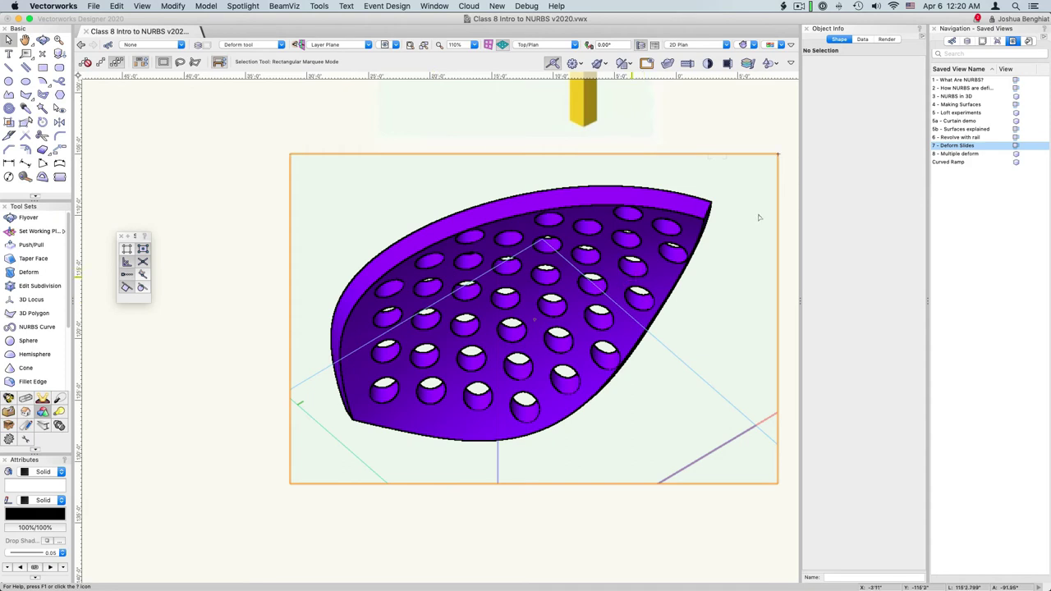
Step: Restore the '8 - Multiple deform' saved view and start the Deform tool in Twist Solid mode
double_click(956, 154)
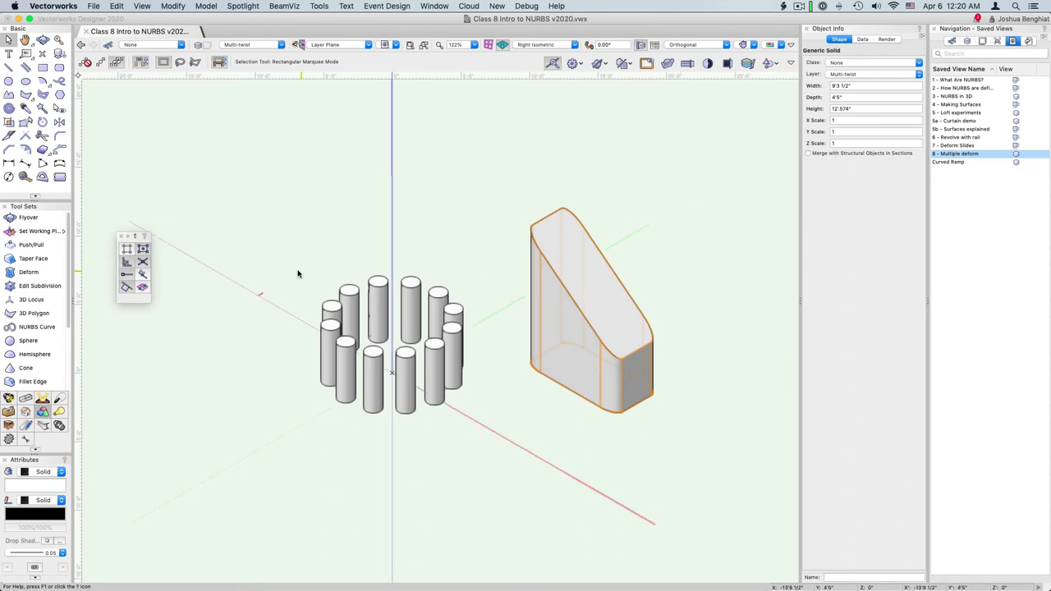
scroll(323, 283, "up", 3)
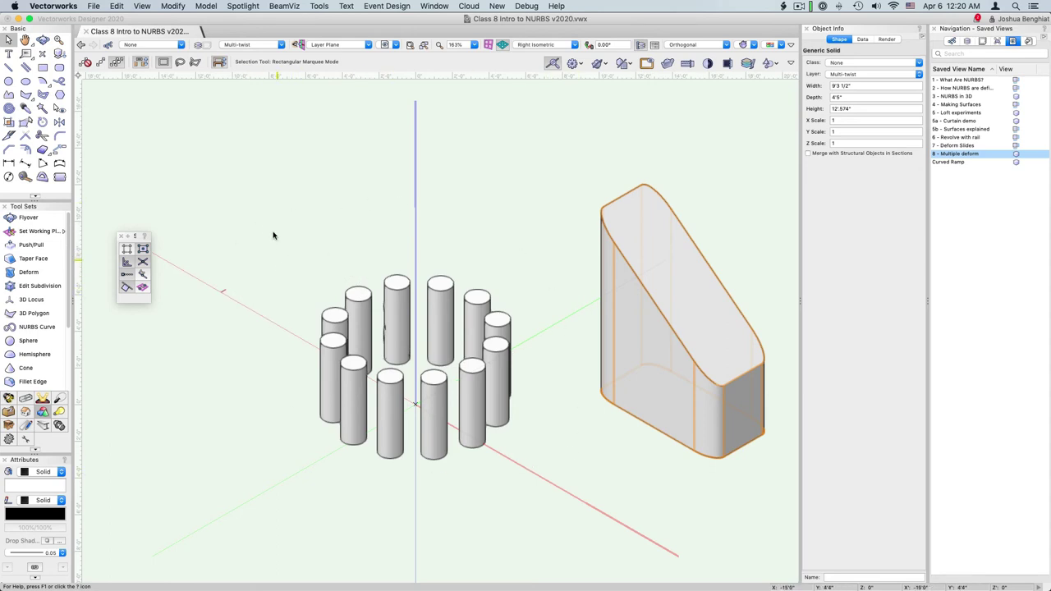
left_click(19, 273)
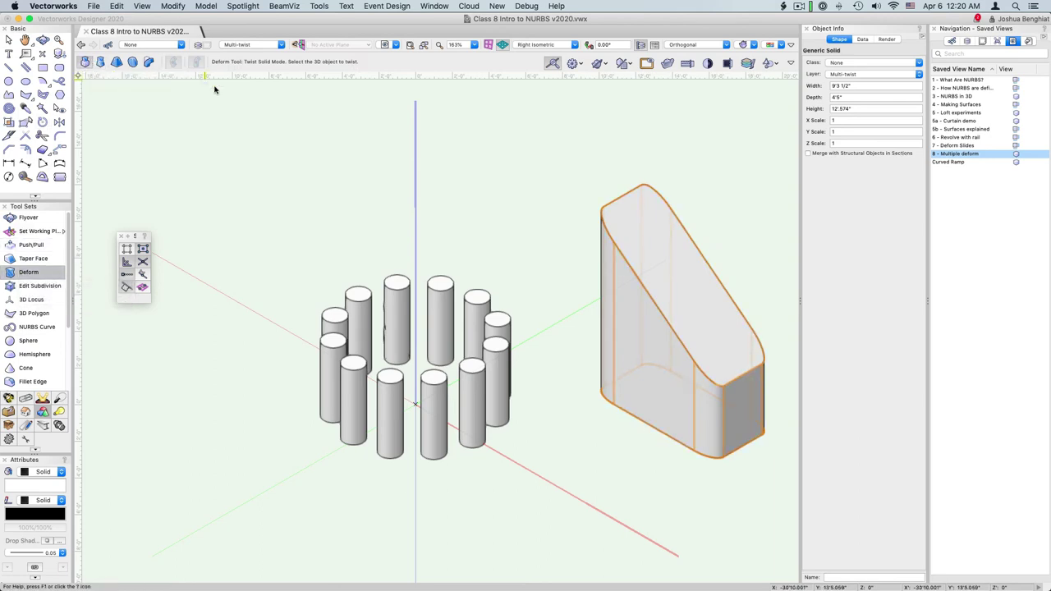
Step: Pick all twelve cylinders of the ring as the solids to twist
left_click(396, 295)
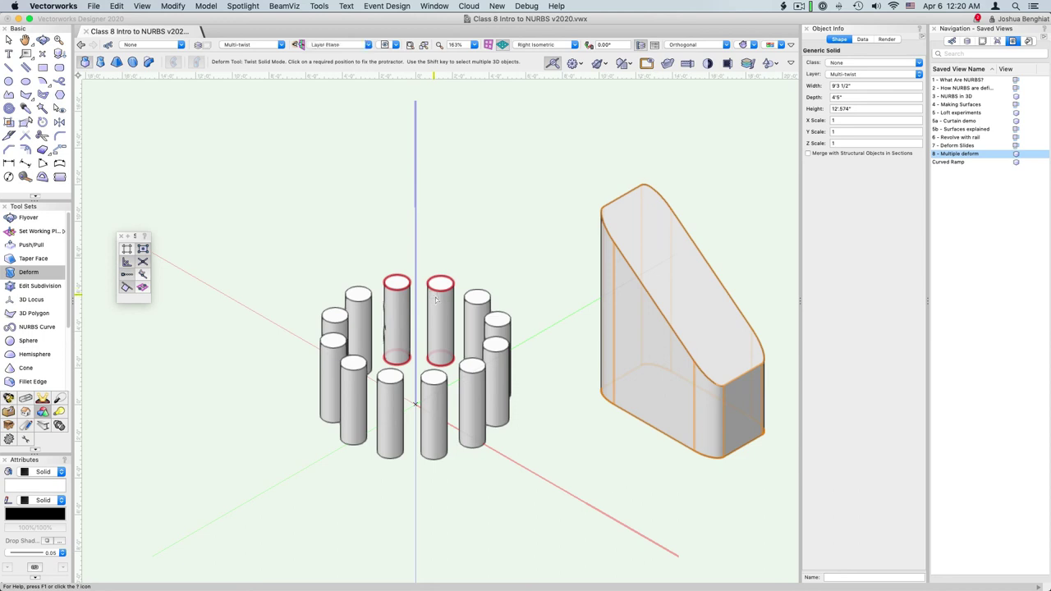
left_click(436, 301, "shift")
left_click(480, 316, "shift")
left_click(495, 328, "shift")
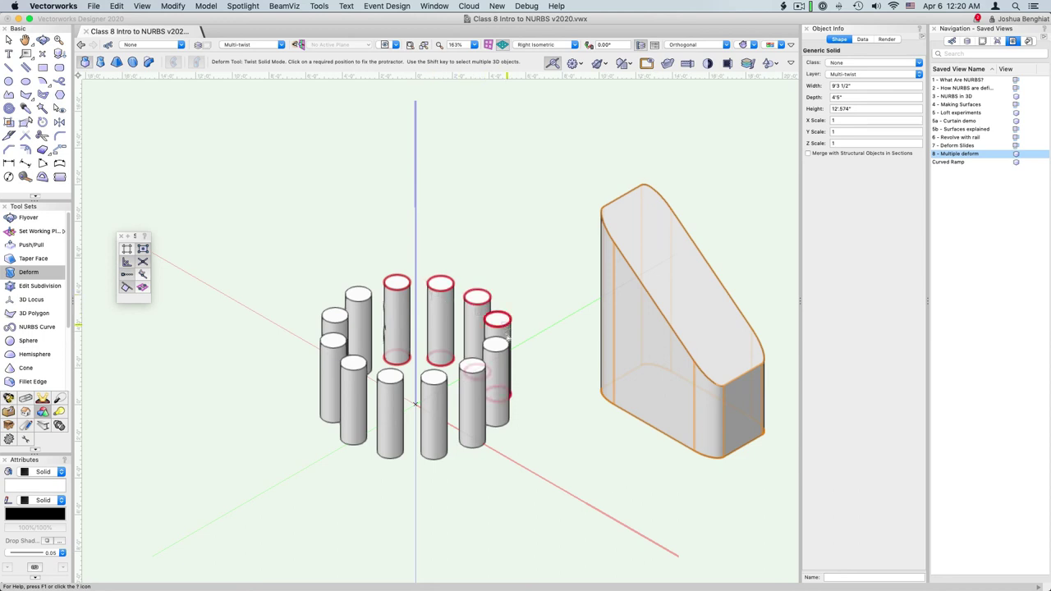
left_click(486, 400, "shift")
left_click(484, 400, "shift")
left_click(432, 408, "shift")
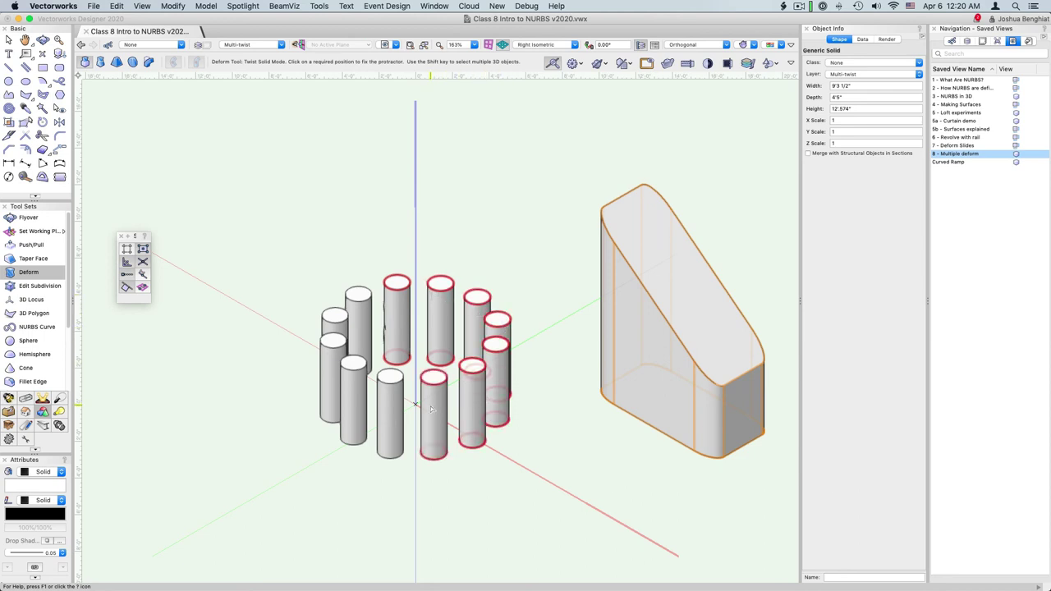
left_click(392, 409, "shift")
left_click(353, 395, "shift")
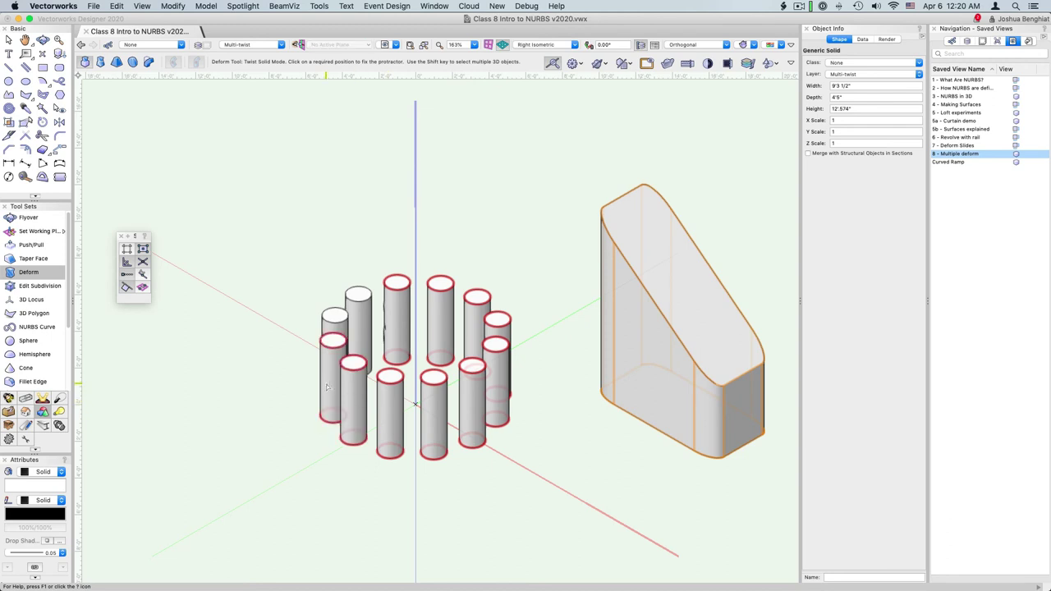
left_click(331, 333, "shift")
left_click(332, 328, "shift")
left_click(354, 294, "shift")
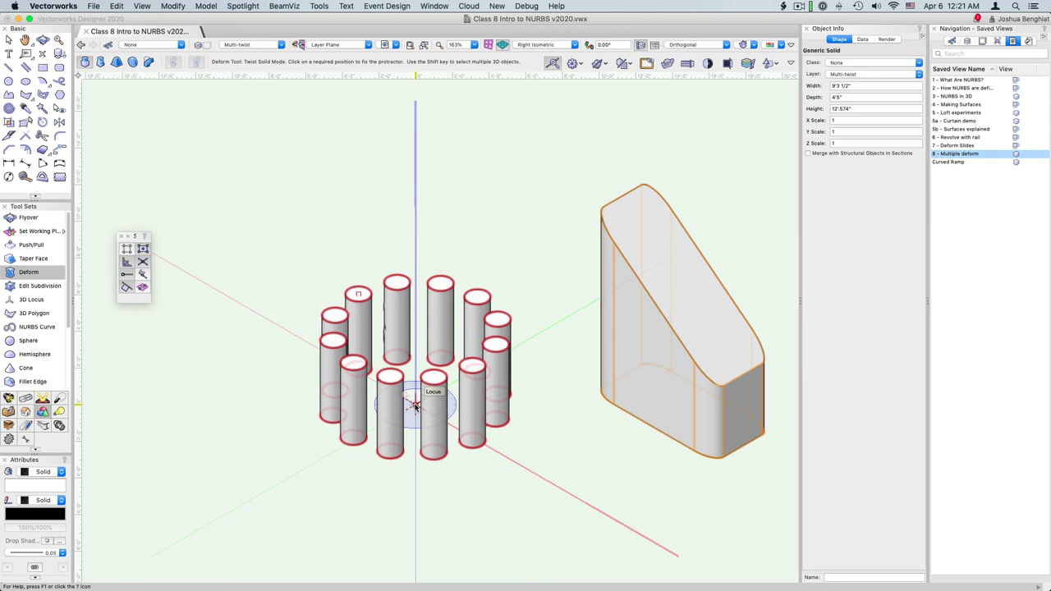
Step: Twist the twelve cylinders -90° about the ring's centre, referenced along the X axis
left_click(415, 405)
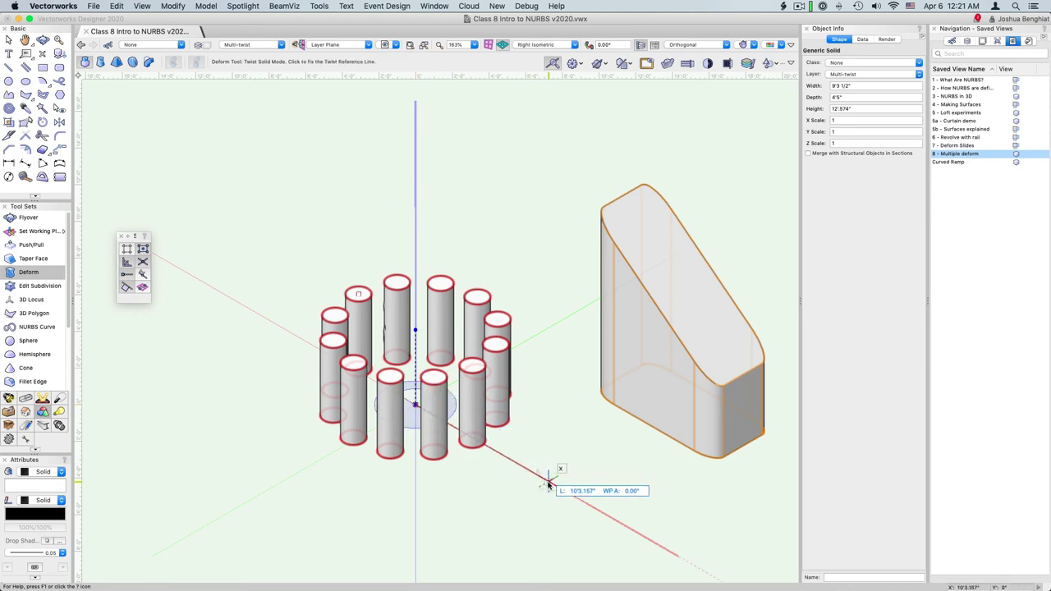
left_click(548, 485)
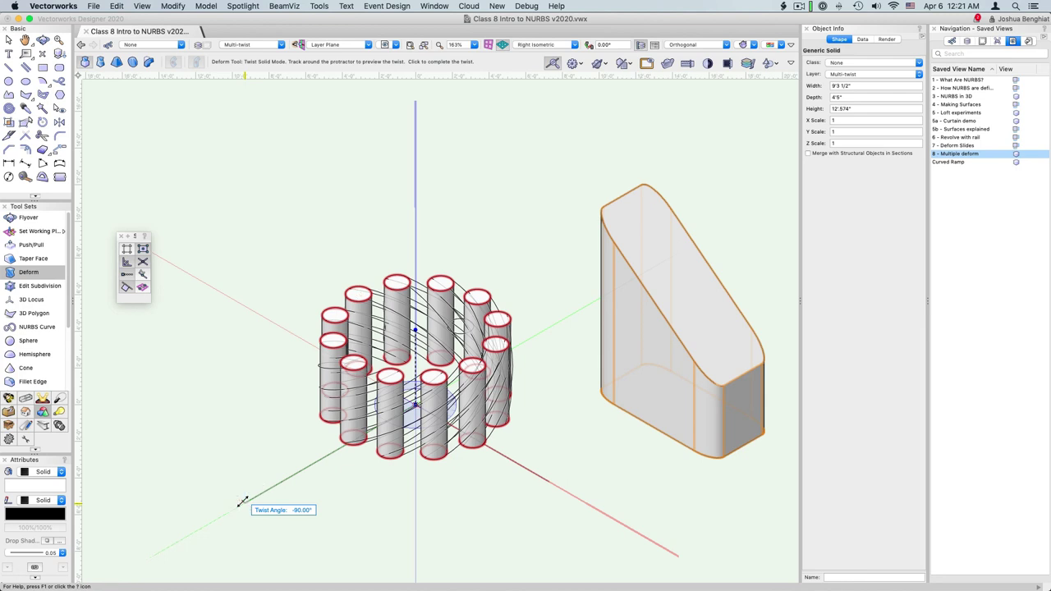
left_click(244, 501)
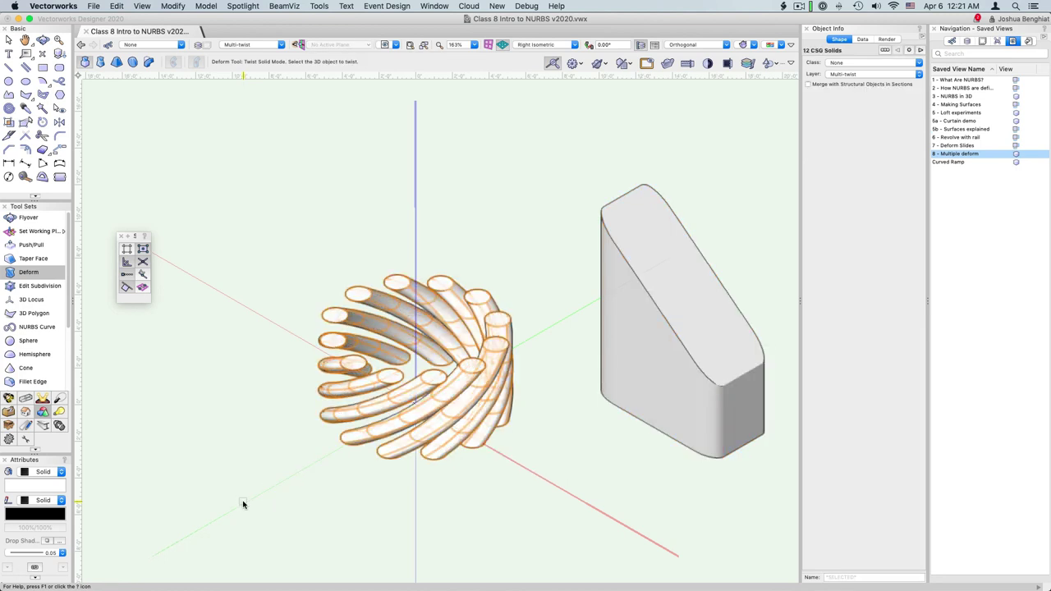
Step: Orbit with the Flyover tool to view the twisted cylinder cluster from a new angle
left_click(43, 38)
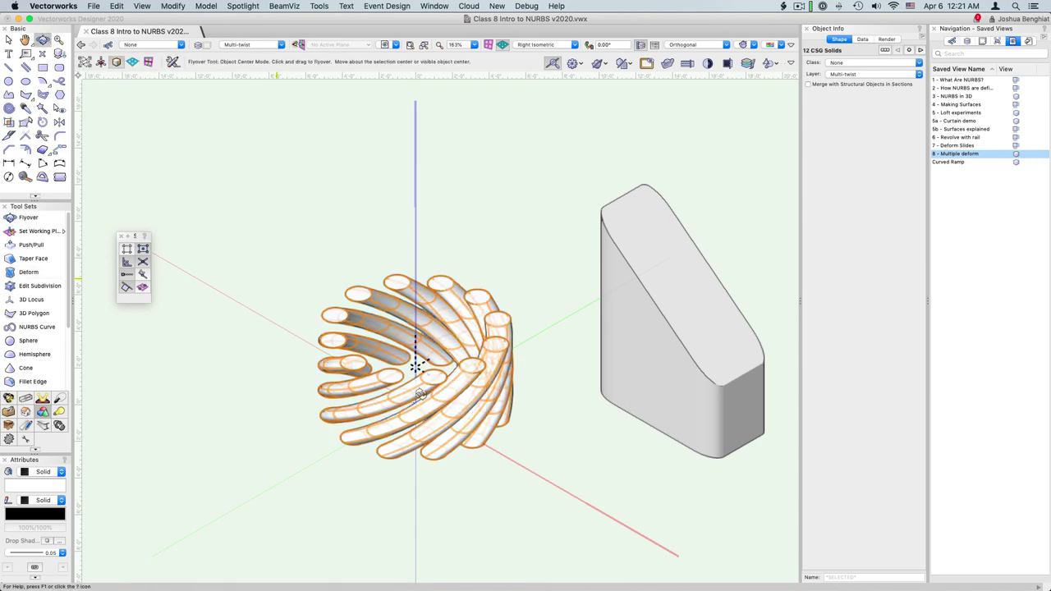
left_click_drag(485, 417, 446, 349)
left_click(29, 271)
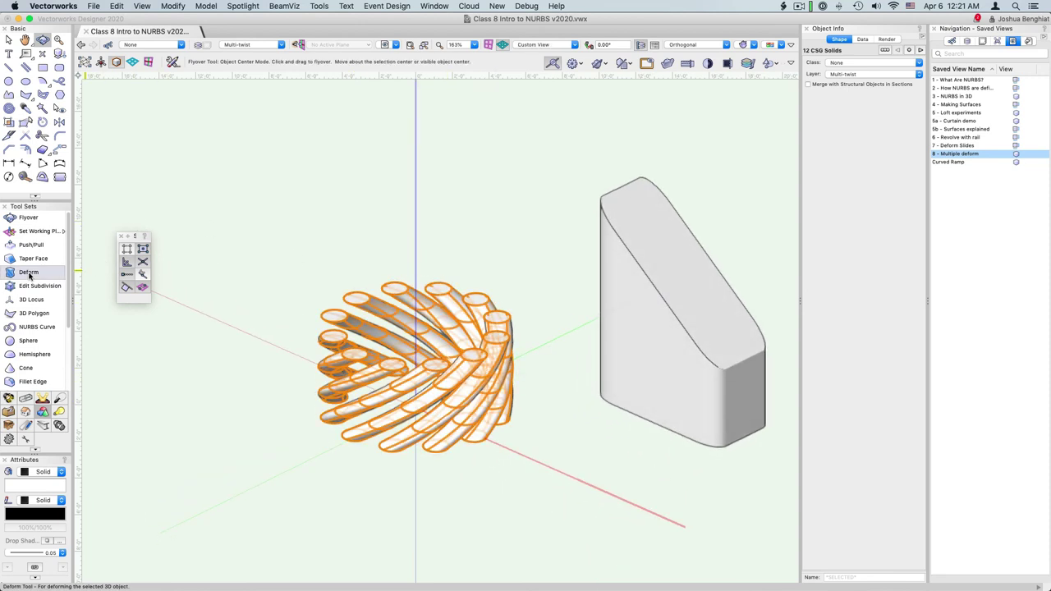